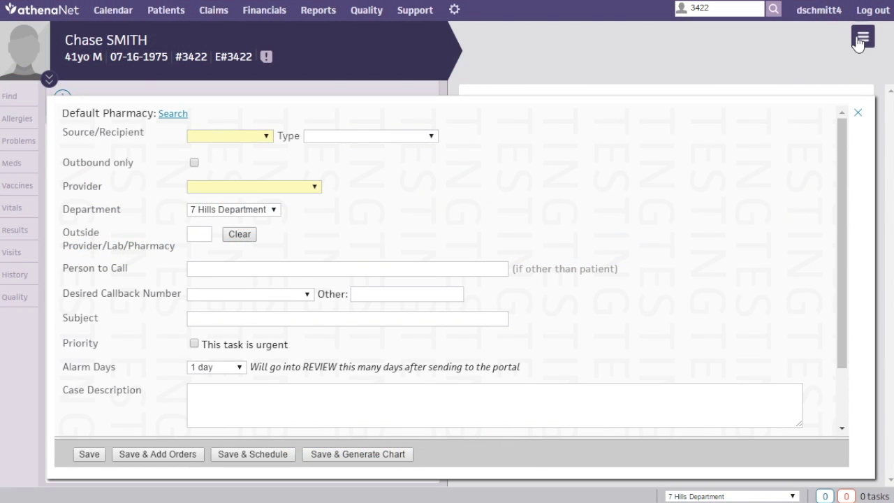
Launch ClearTriage from the athenaNet chart menu's Third party applications list.
left_click(860, 41)
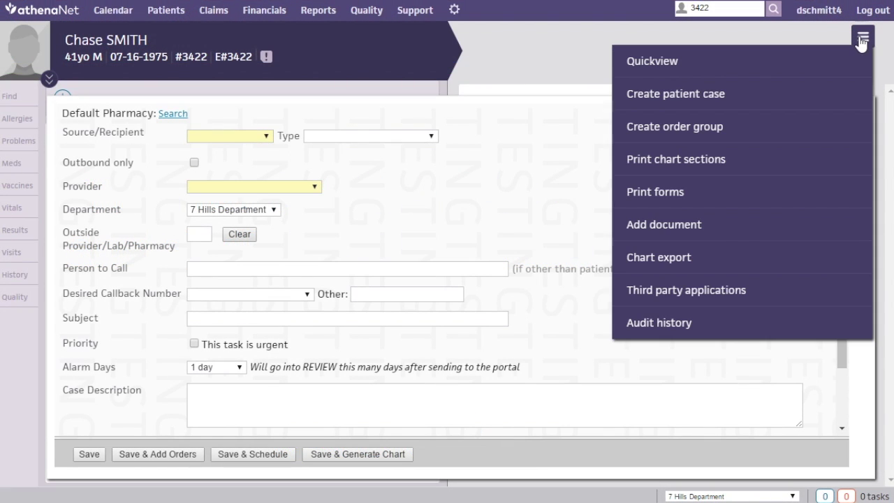
left_click(746, 289)
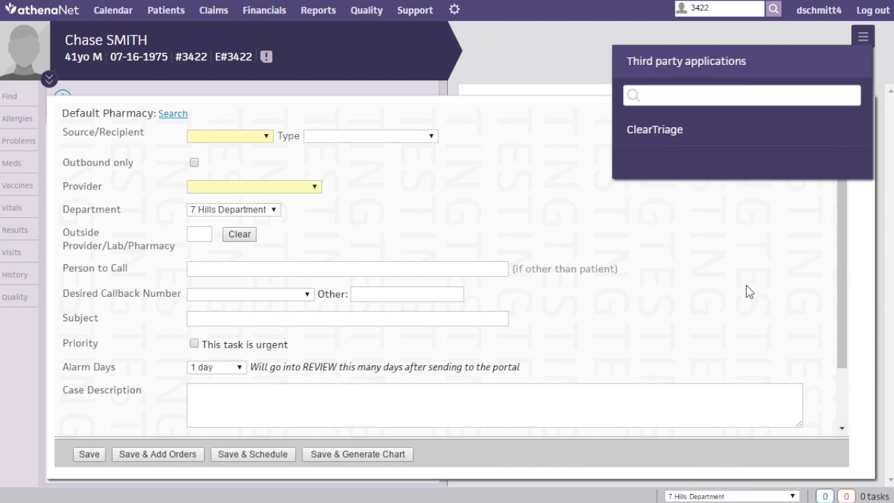
left_click(674, 134)
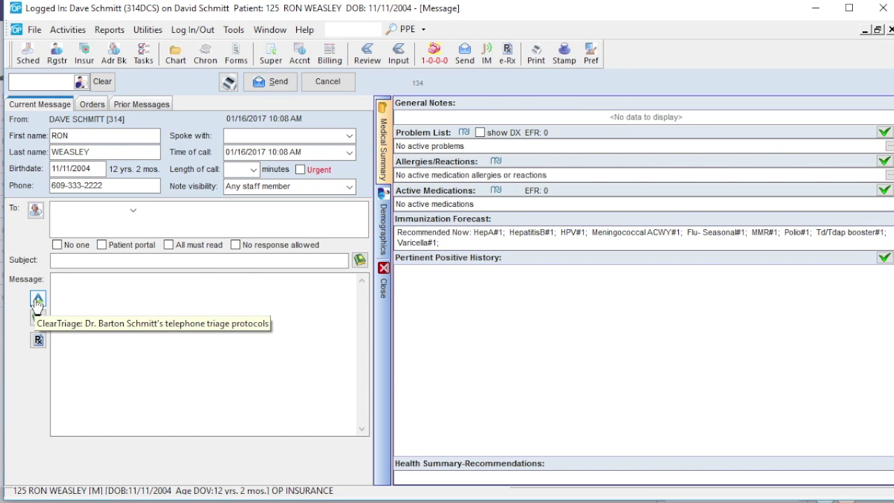
Launch ClearTriage from the ClearTriage icon beside the phone message's Message box.
left_click(37, 301)
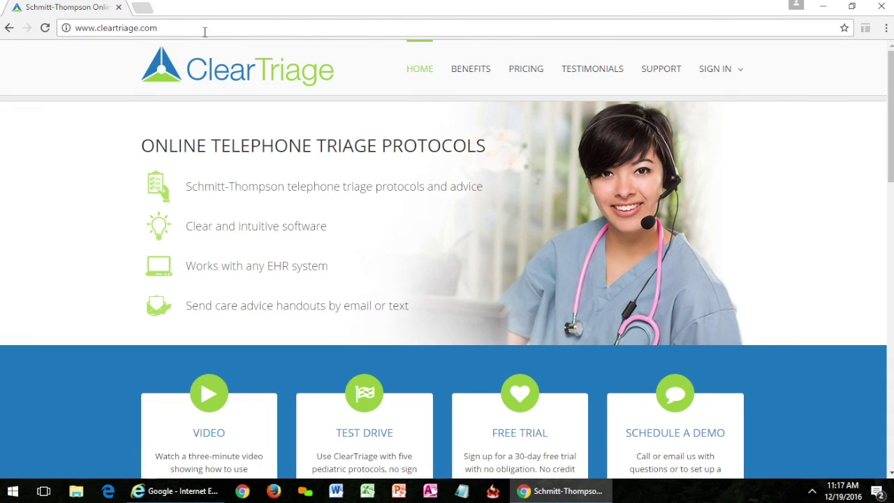
Go to the EXISTING USERS sign-in page from cleartriage.com's SIGN IN menu.
mouse_move(707, 78)
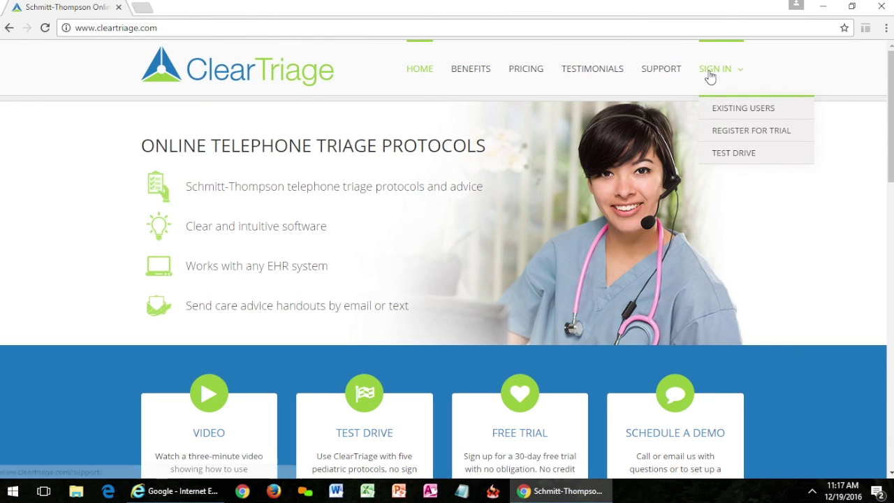
left_click(730, 110)
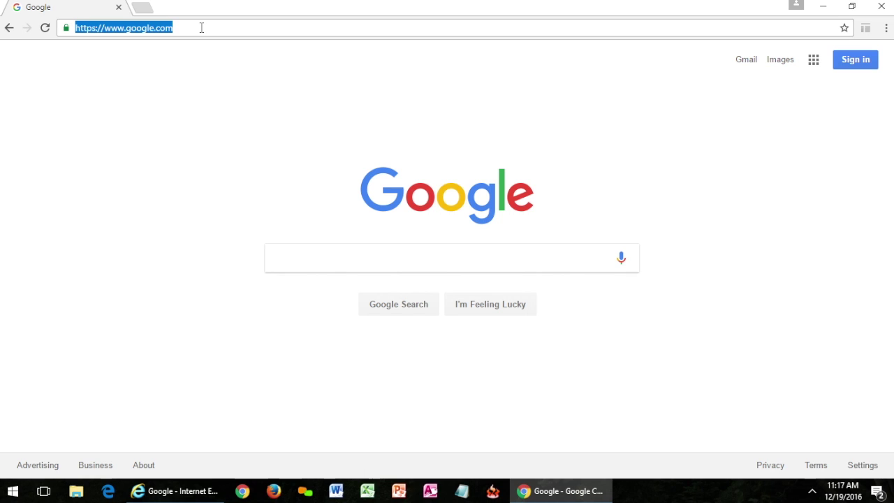
Load app.cleartriage.com from the 'app' address-bar suggestion.
type("app.cleartriage")
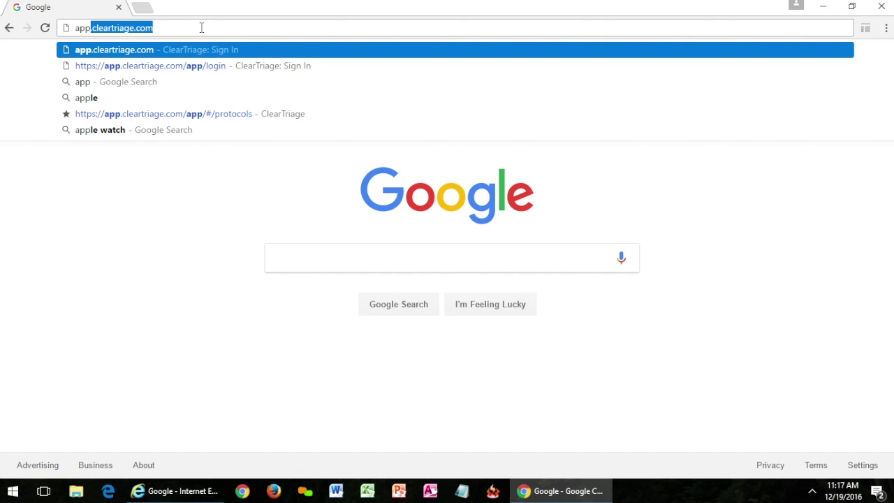
key("Return")
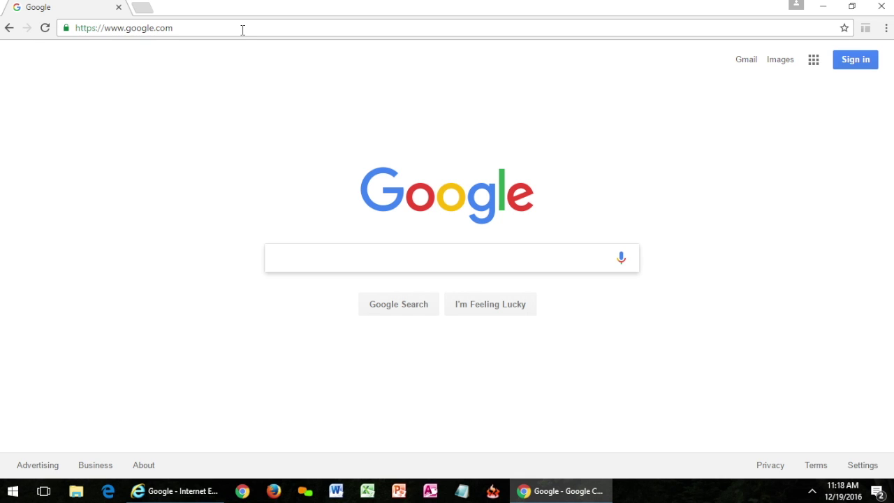
Turn on Chrome's always-visible bookmarks bar and open the ClearTriage bookmark.
left_click(886, 29)
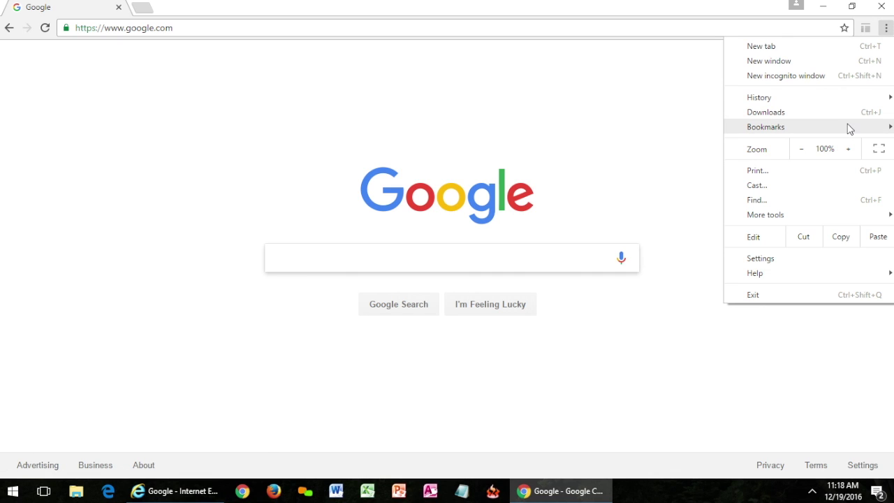
mouse_move(847, 132)
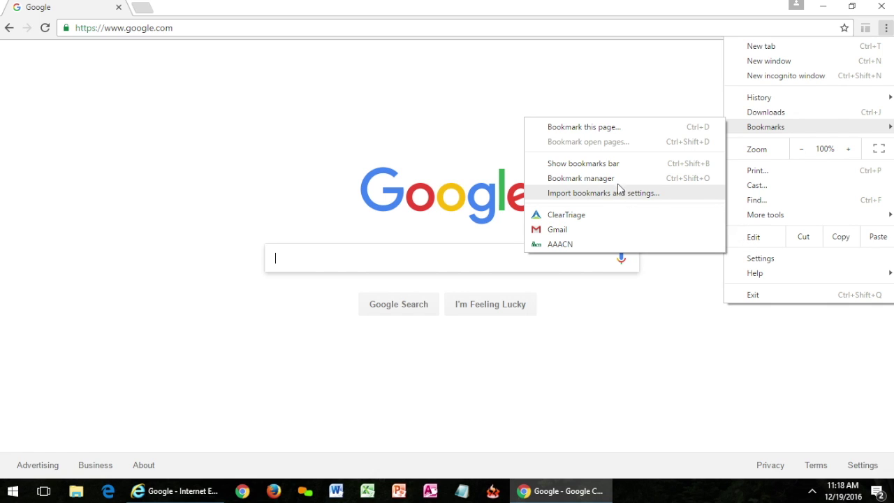
left_click(617, 164)
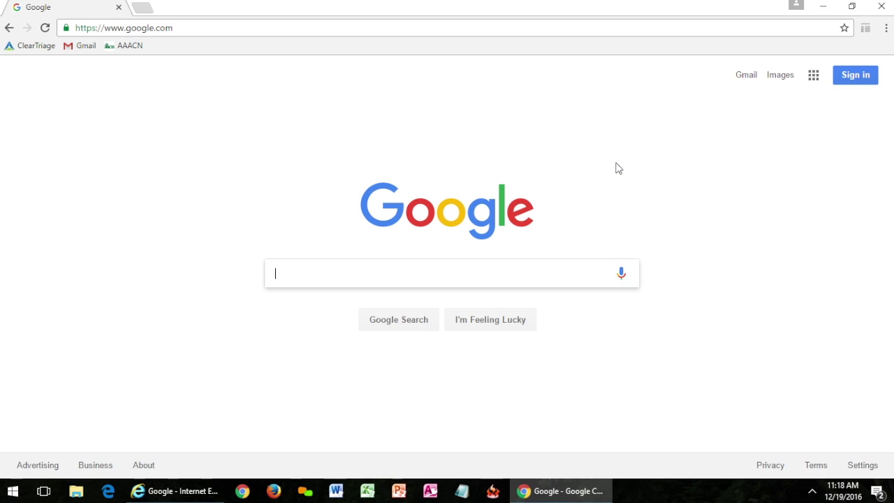
left_click(44, 49)
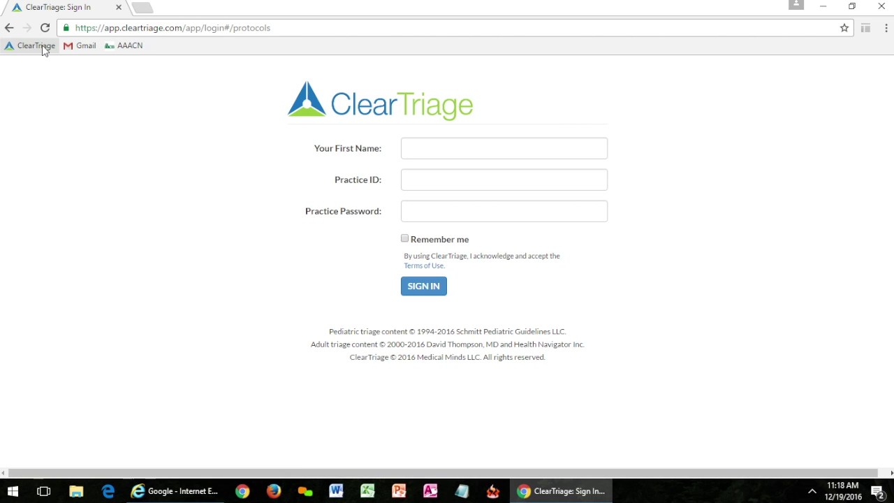
Sign in with the user's first name, practice ID and password, with Remember me ticked.
left_click(451, 148)
type("Dave")
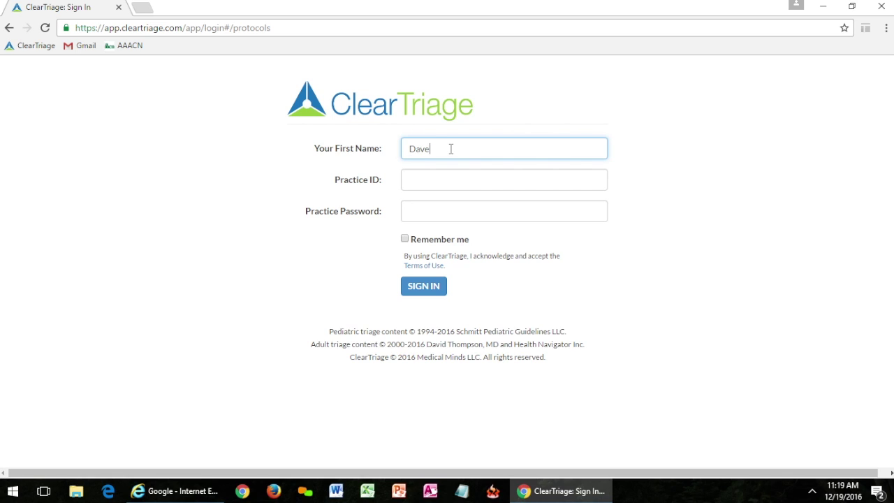
key("Tab")
type("m")
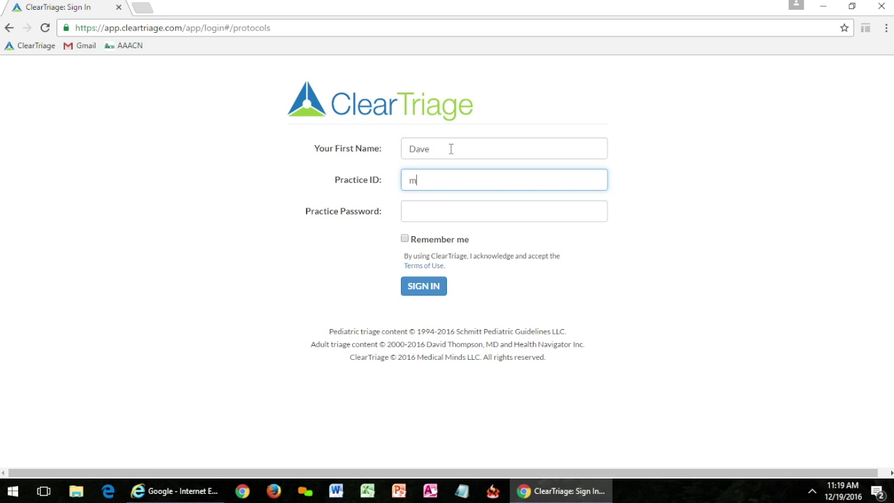
type("ainstreetmd")
key("Tab")
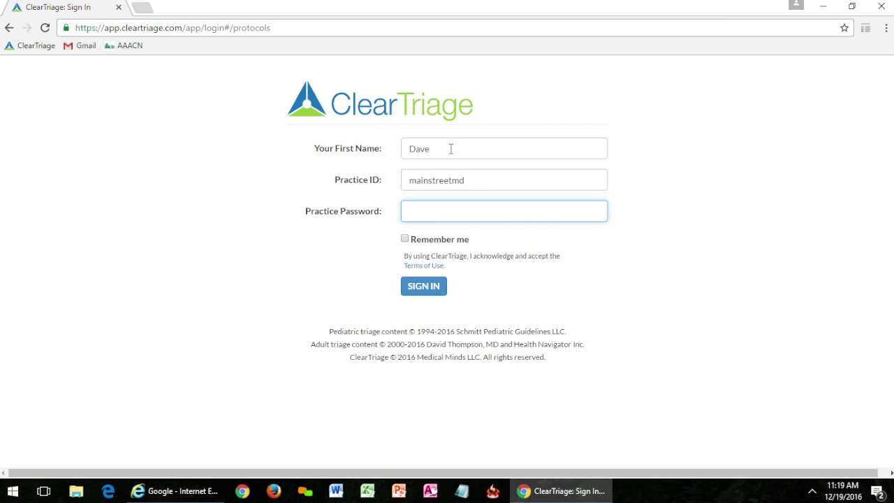
type("****")
left_click(405, 239)
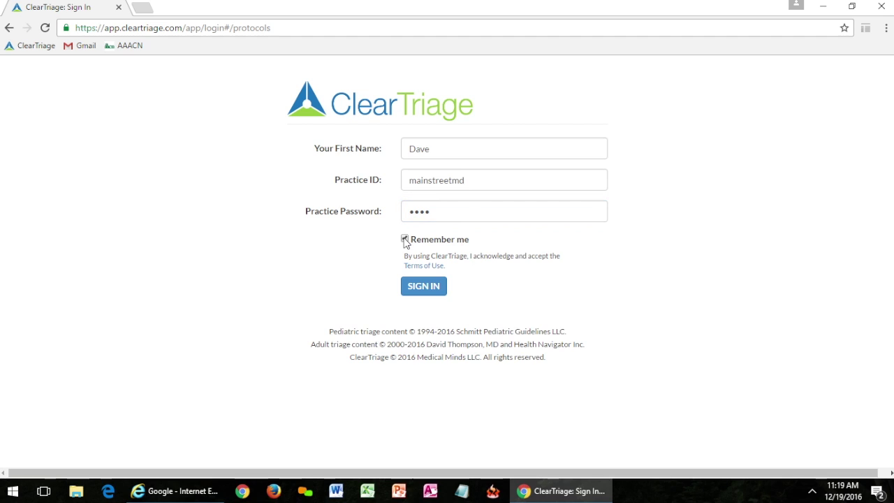
left_click(430, 292)
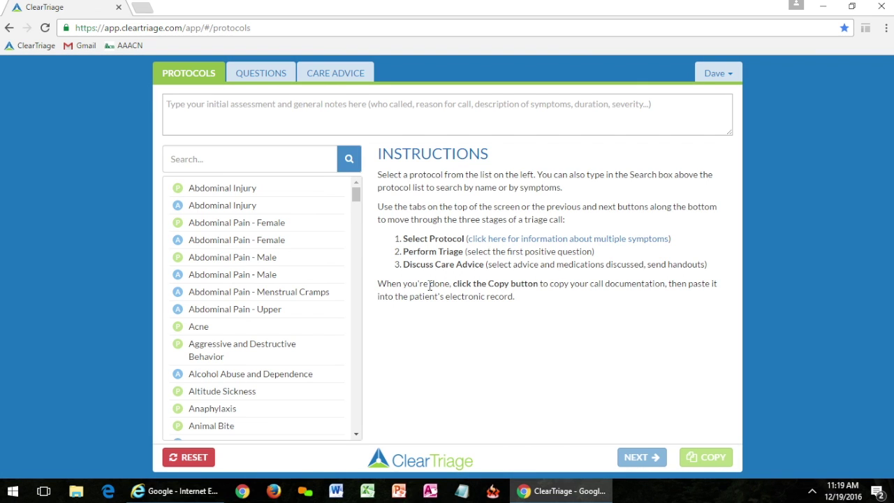
Sign out of ClearTriage and replace the remembered first name with another user's name.
left_click(709, 74)
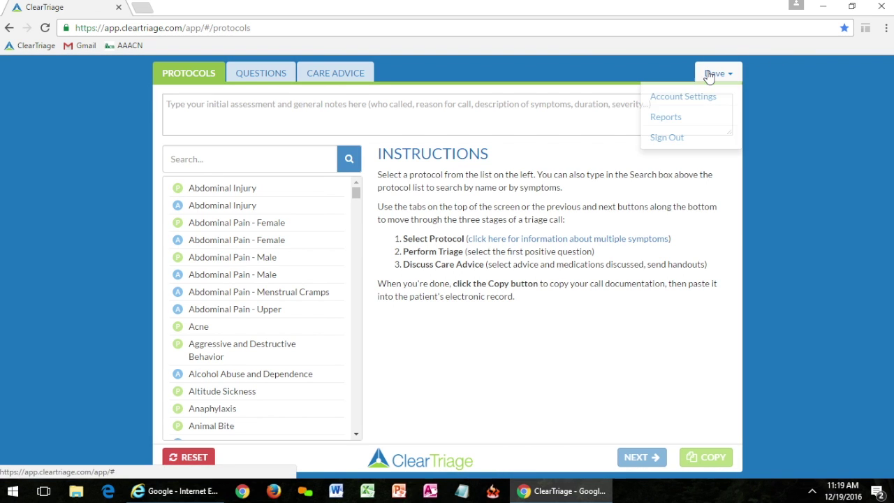
left_click(684, 137)
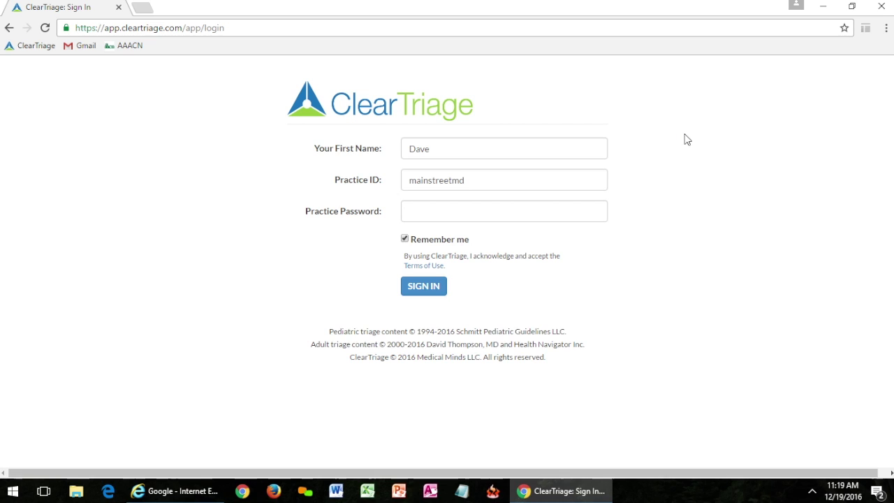
left_click_drag(459, 150, 402, 153)
type("Pete")
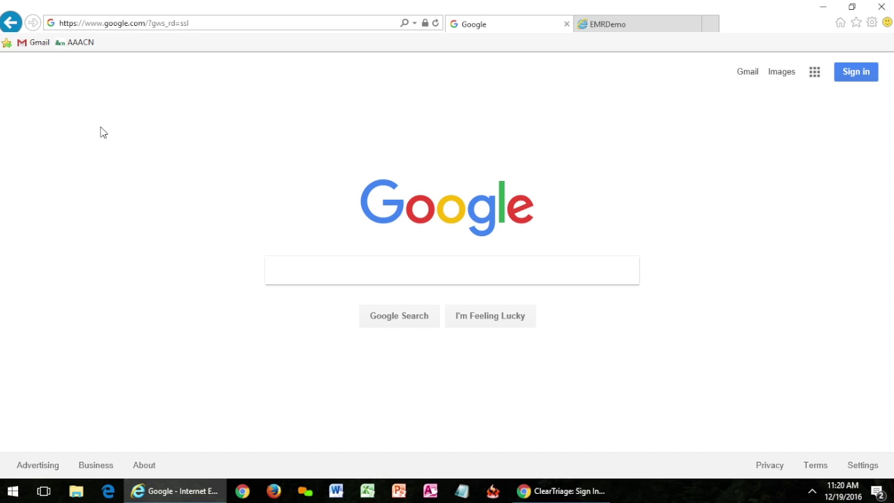
Load the ClearTriage sign-in page in Internet Explorer via the 'app' address suggestion.
left_click(210, 25)
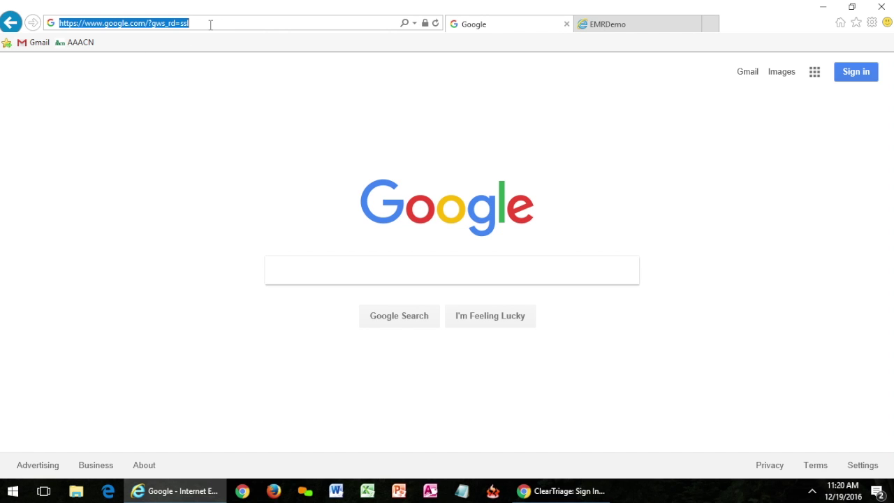
type("app")
key("Return")
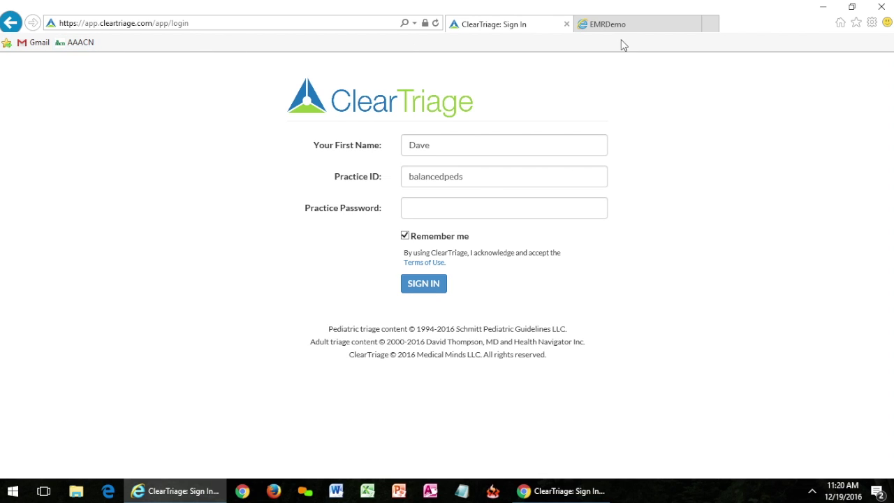
Re-enable the Favorites bar and add the ClearTriage sign-in page to it.
right_click(784, 46)
left_click(785, 67)
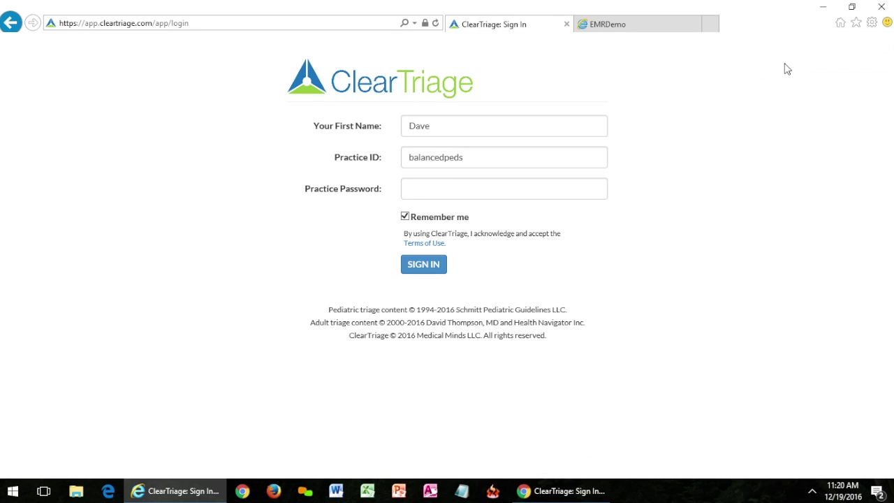
right_click(768, 25)
left_click(768, 45)
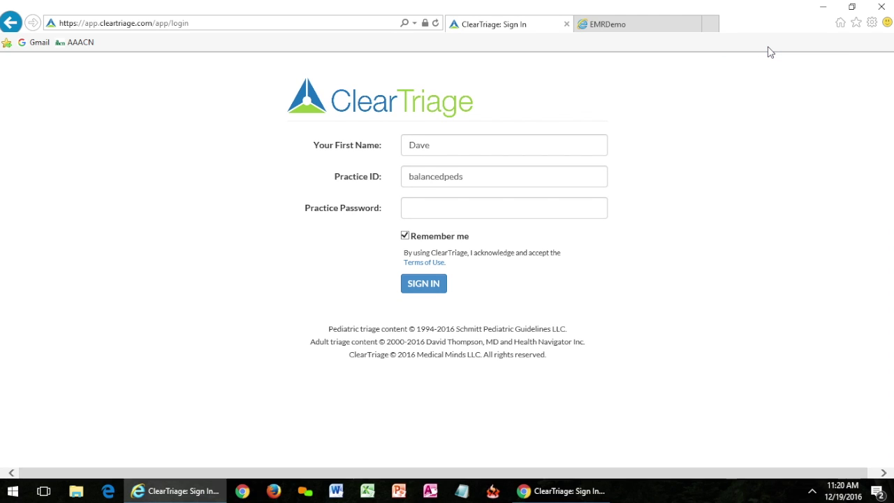
left_click(6, 45)
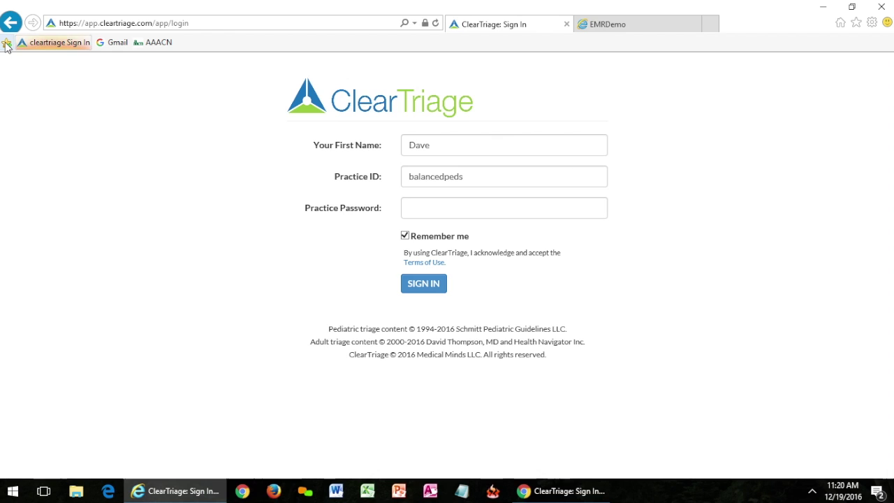
Rename the 'cleartriage Sign In' favorite to 'ClearTriage'.
right_click(34, 43)
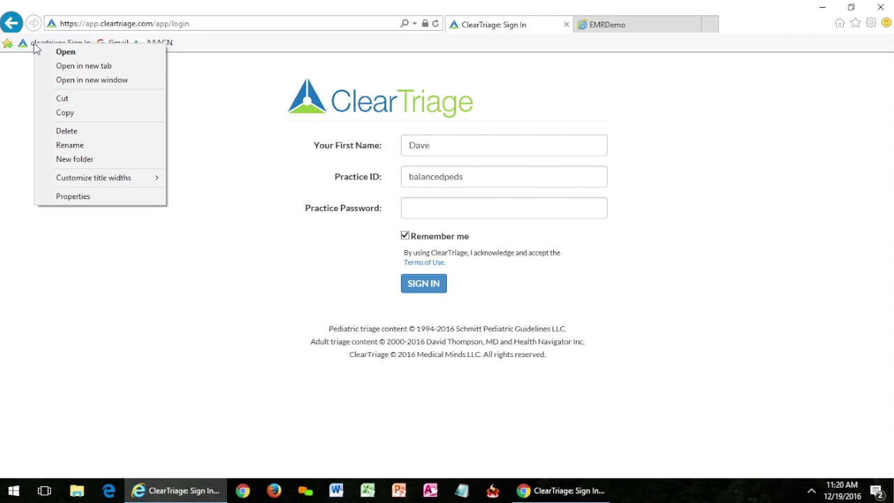
left_click(82, 146)
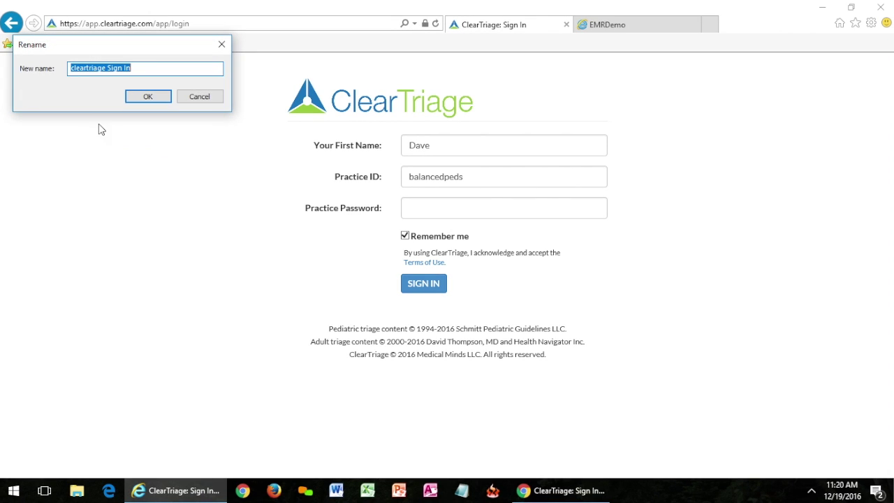
type("ClearTrig")
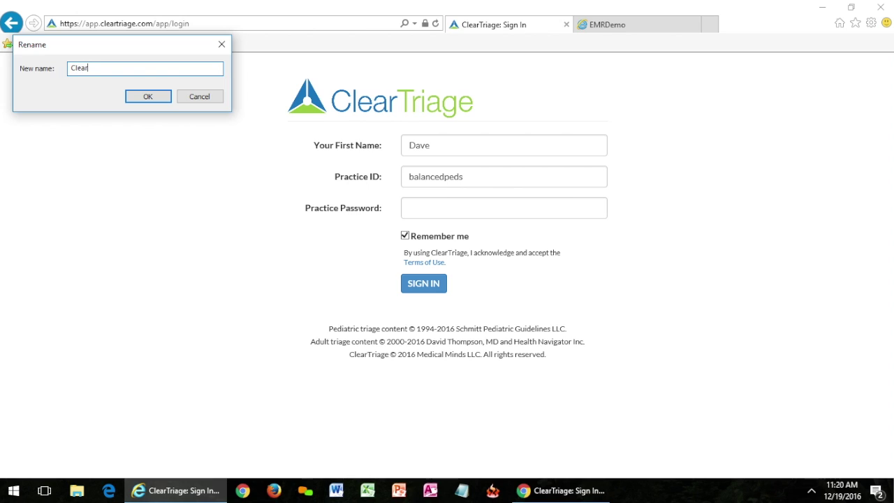
key("BackSpace")
key("BackSpace")
type("iage")
left_click(149, 96)
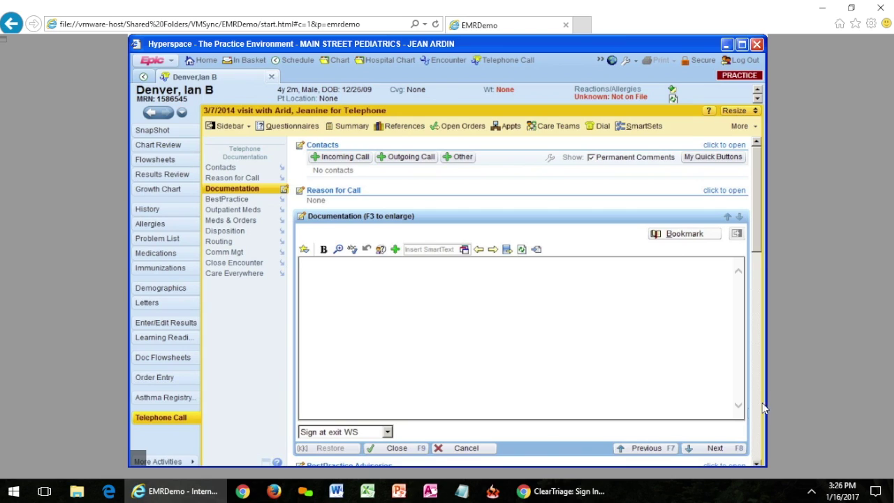
In the Chrome ClearTriage window, enter the practice password and submit the sign-in.
left_click(580, 492)
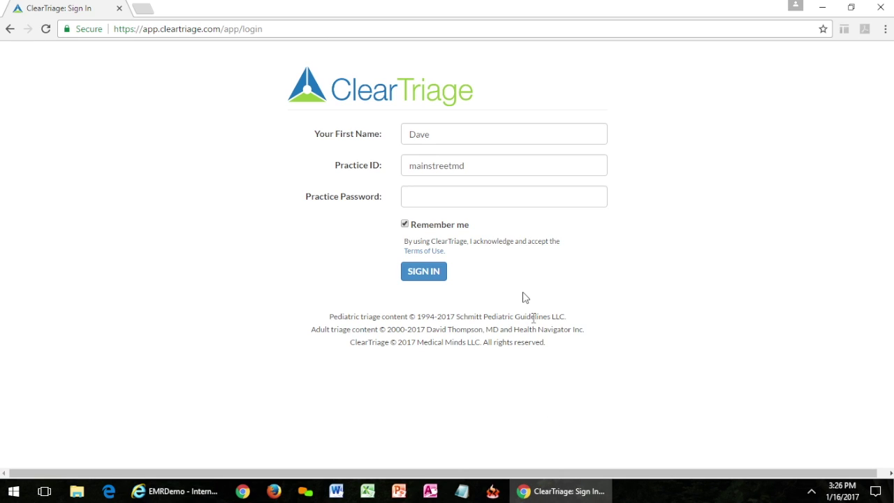
left_click(455, 194)
type("****")
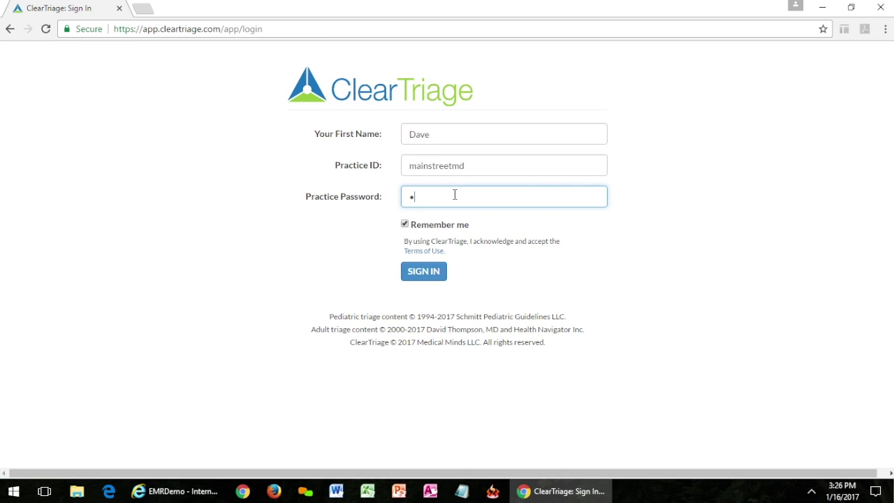
key("Return")
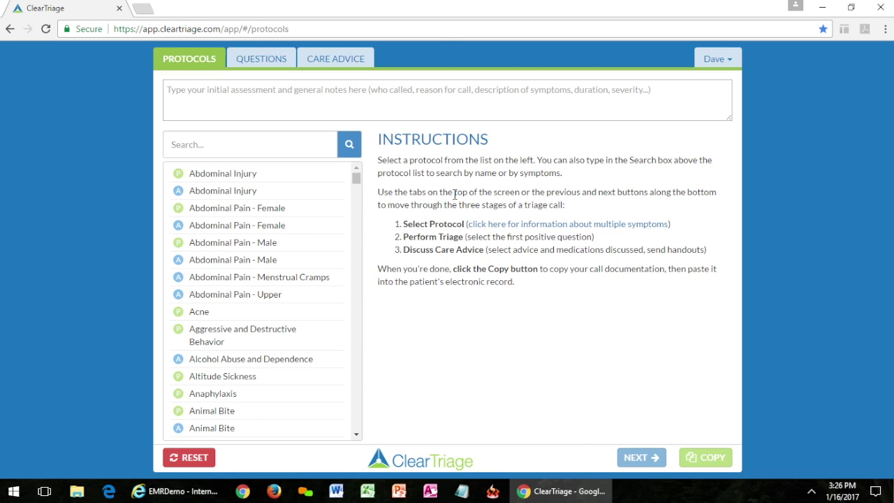
Toggle between Epic Hyperspace and ClearTriage via taskbar and Alt+Tab, ending on Epic Hyperspace.
left_click(184, 491)
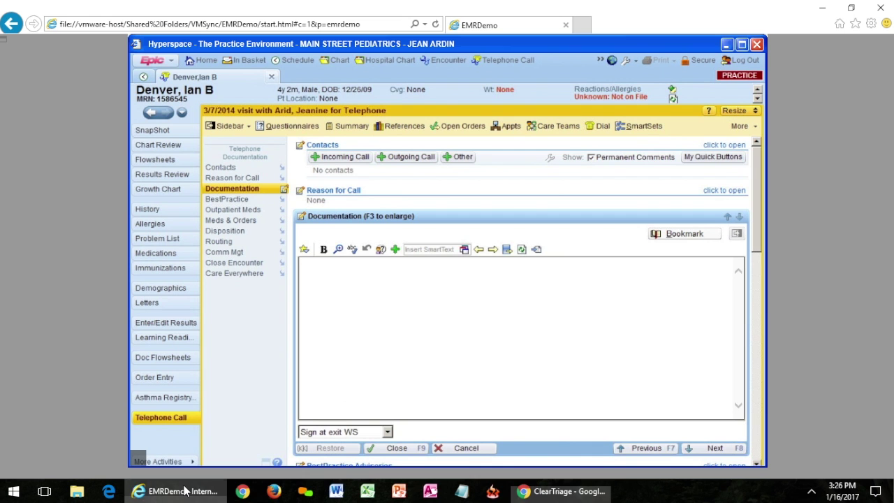
left_click(562, 491)
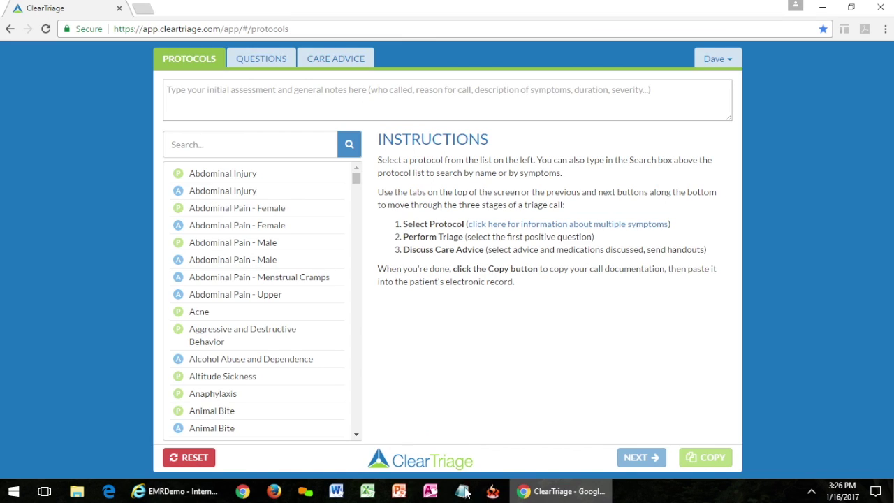
left_click(187, 493)
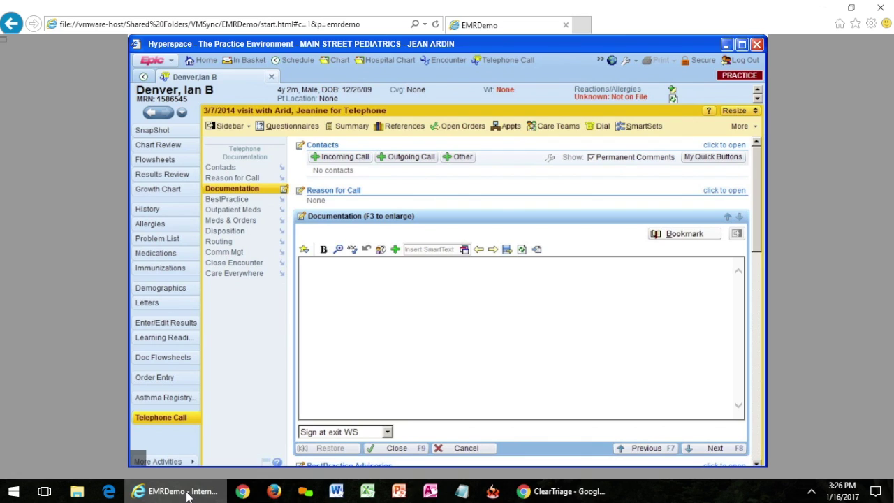
mouse_move(187, 495)
key("alt+Tab")
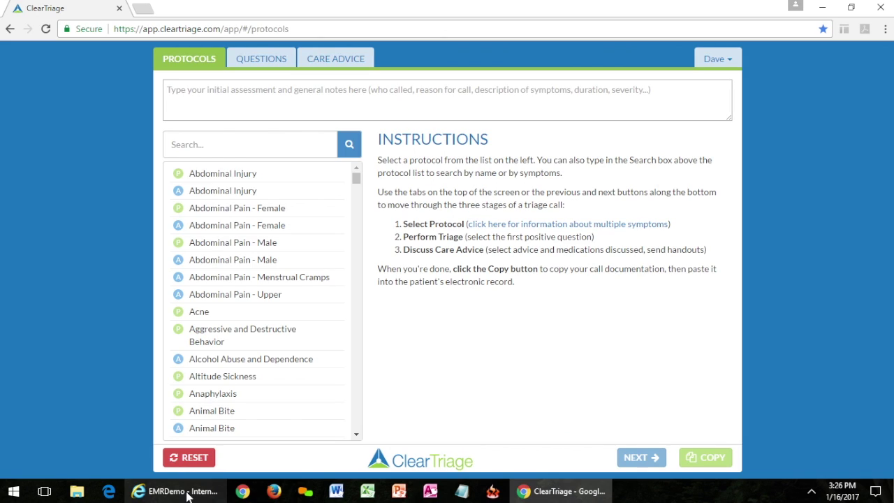
key("alt+Tab")
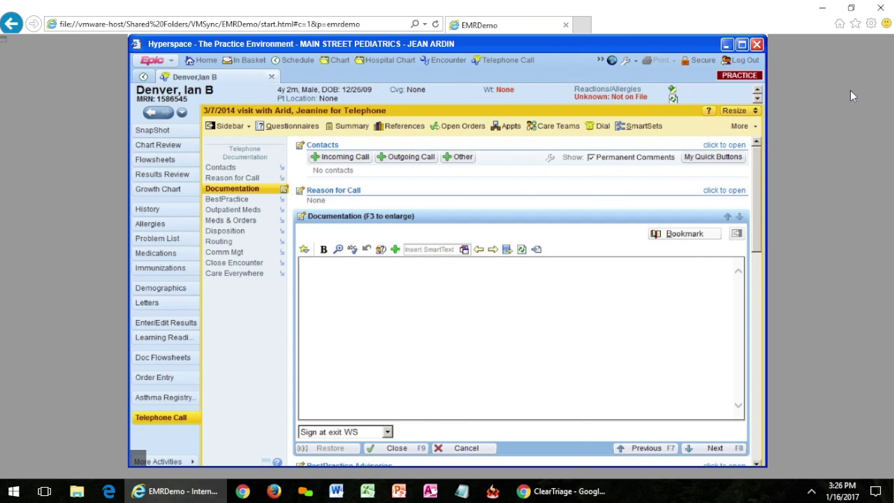
Restore both the EMR window and the ClearTriage window from full screen.
left_click(851, 8)
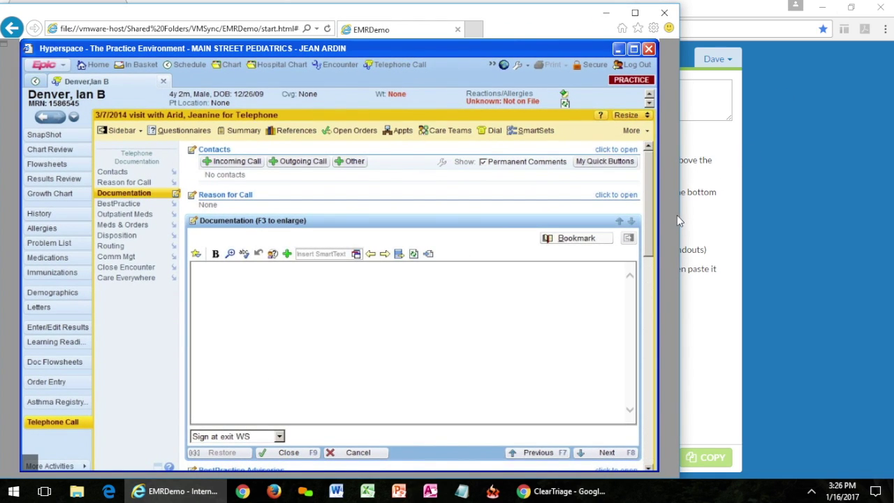
left_click_drag(677, 215, 663, 223)
left_click(772, 209)
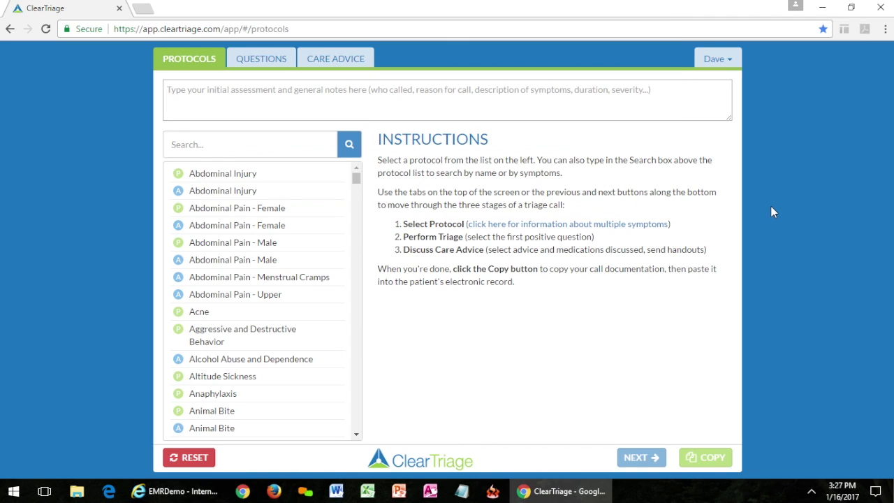
left_click(853, 10)
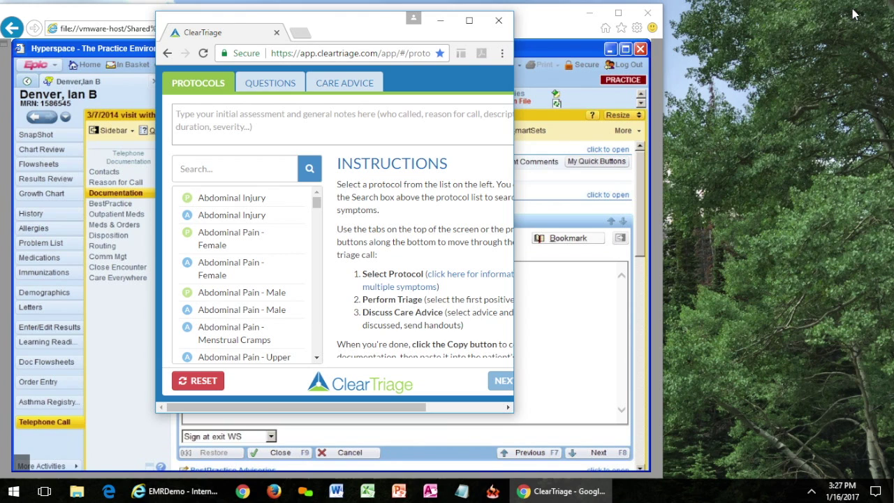
Snap ClearTriage to the right and EMRDemo to the left, widening ClearTriage's share.
key("super+Right")
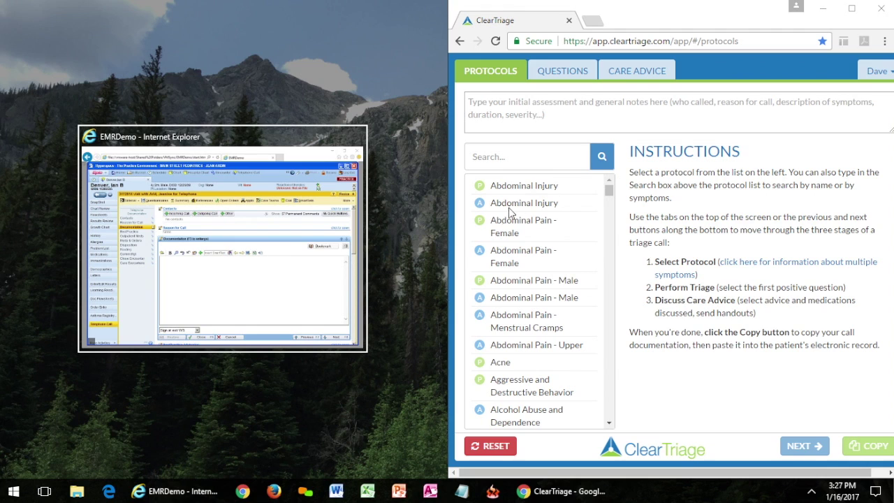
key("Return")
left_click_drag(451, 235, 166, 243)
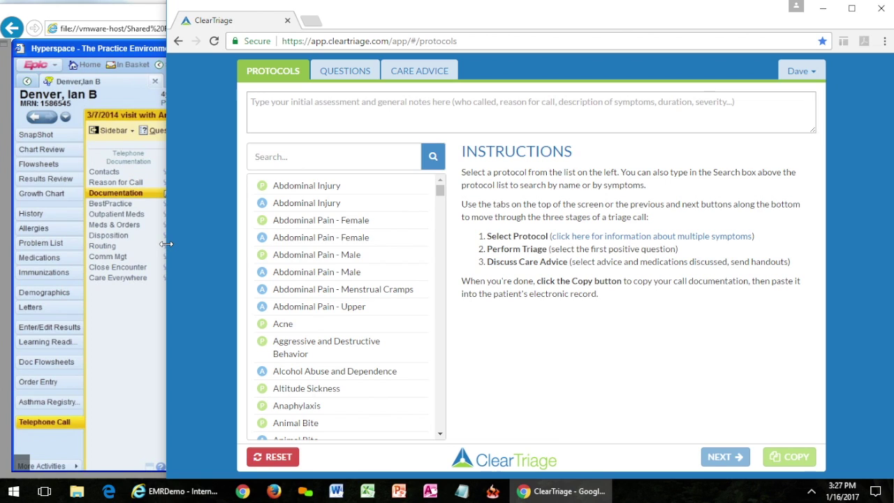
left_click(117, 351)
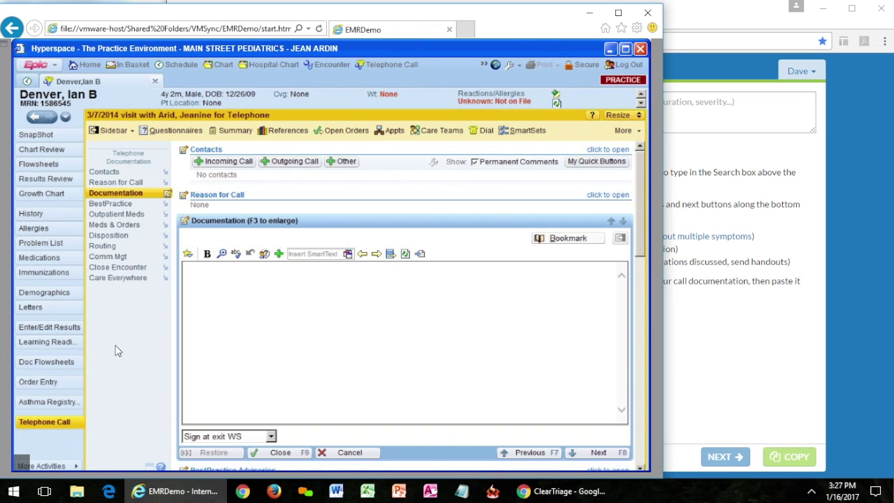
left_click(848, 311)
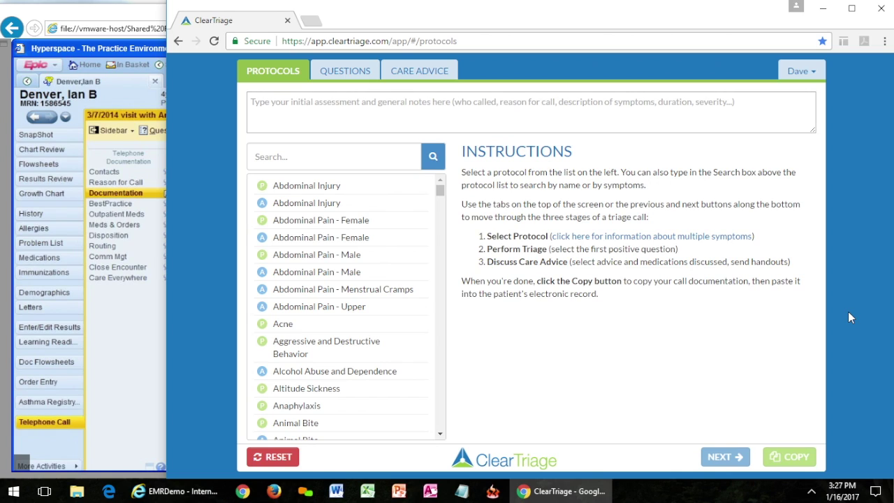